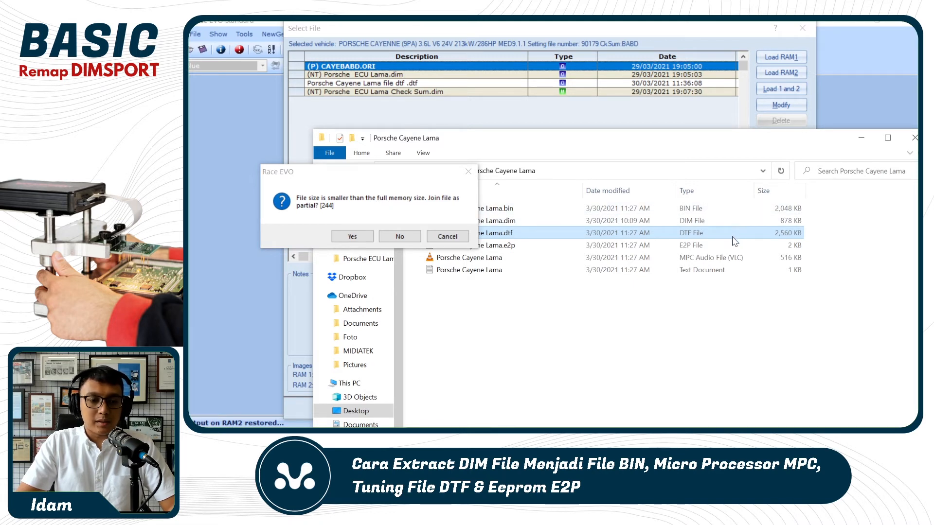
# - Try to join the file as a partial image with the Original File type
pyautogui.click(367, 237)
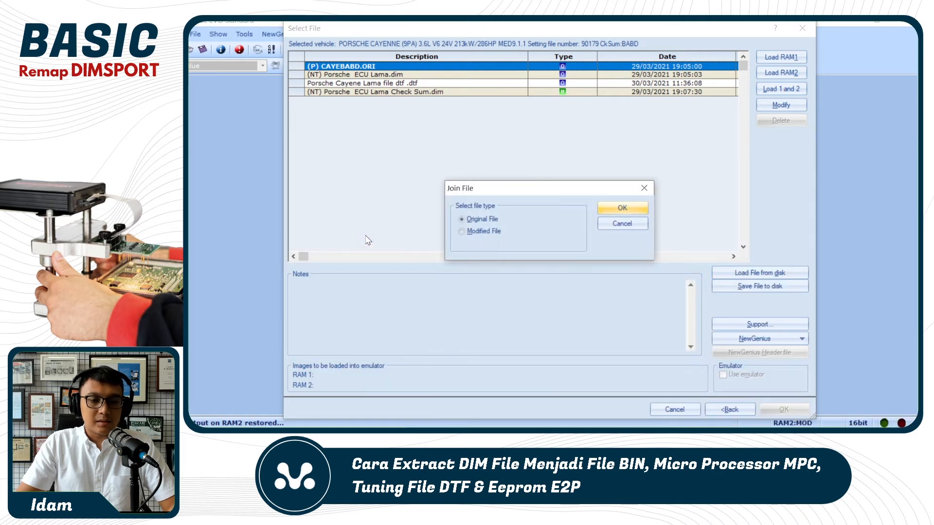
pyautogui.click(621, 208)
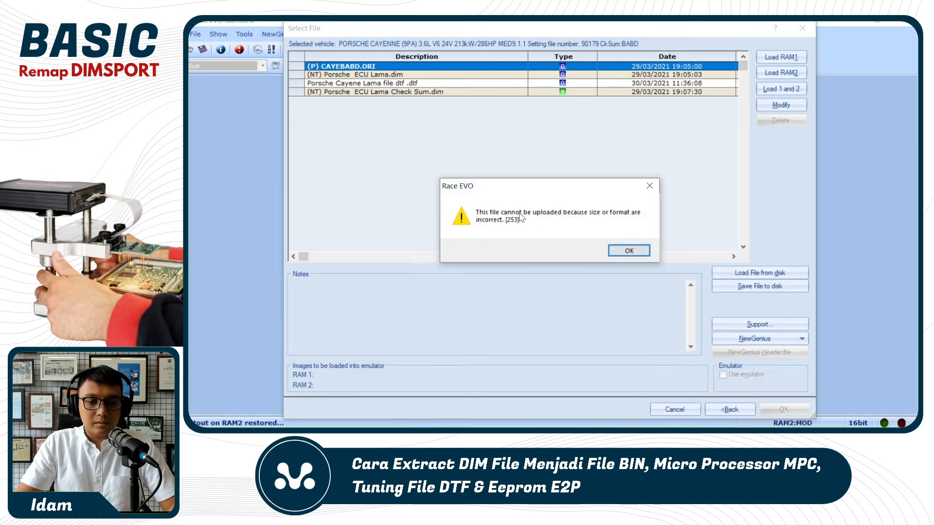
pyautogui.click(629, 249)
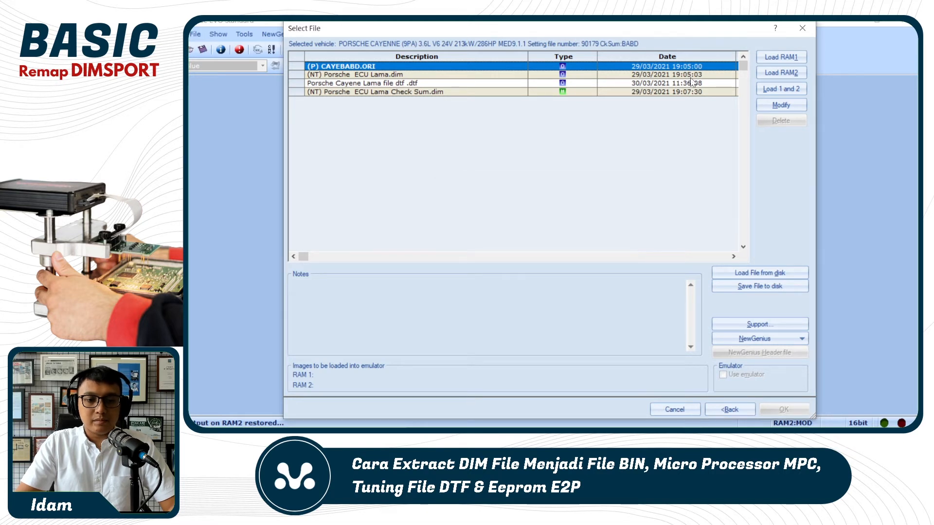
# - Try to load Porsche Cayene Lama.bin from the desktop's Porsche Cayene Lama folder with the dtf entry selected, declining the partial join
pyautogui.click(465, 74)
pyautogui.click(468, 83)
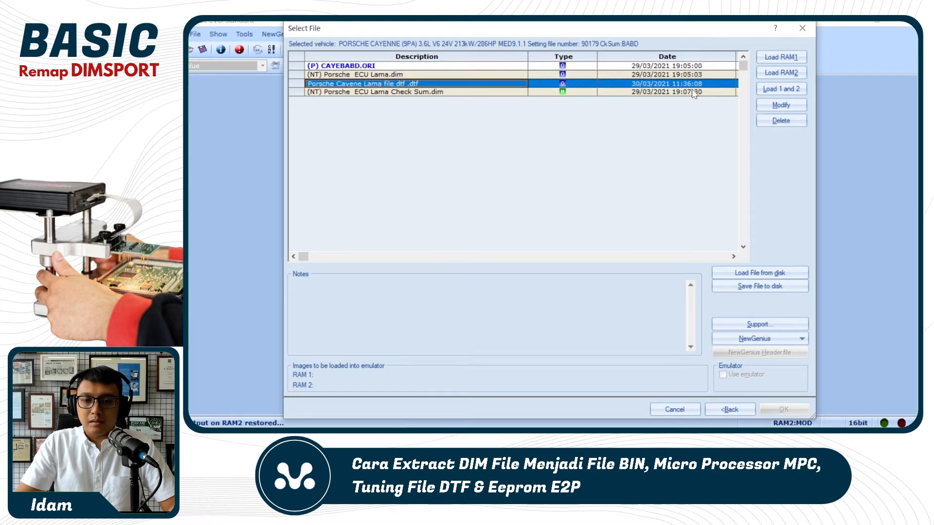
pyautogui.click(783, 272)
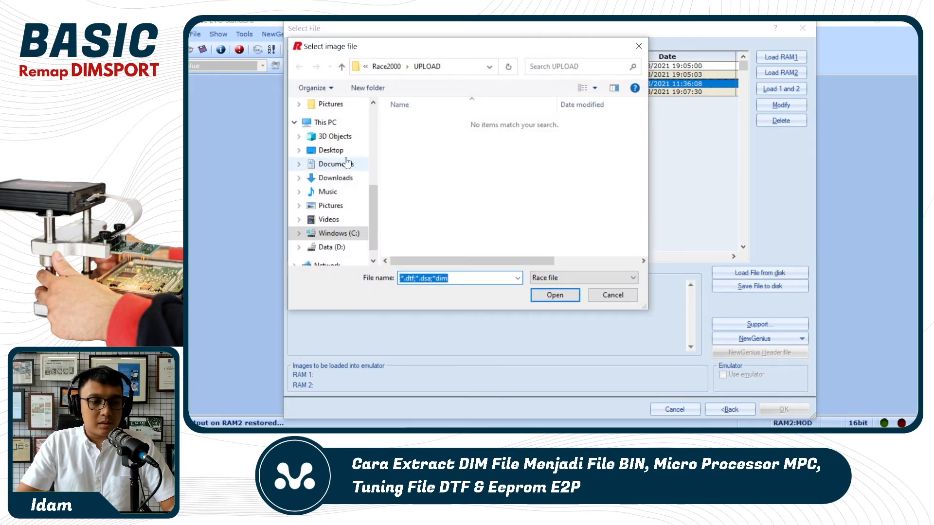
pyautogui.moveTo(375, 206)
pyautogui.mouseDown()
pyautogui.moveTo(367, 229)
pyautogui.moveTo(389, 127)
pyautogui.moveTo(376, 207)
pyautogui.mouseUp()
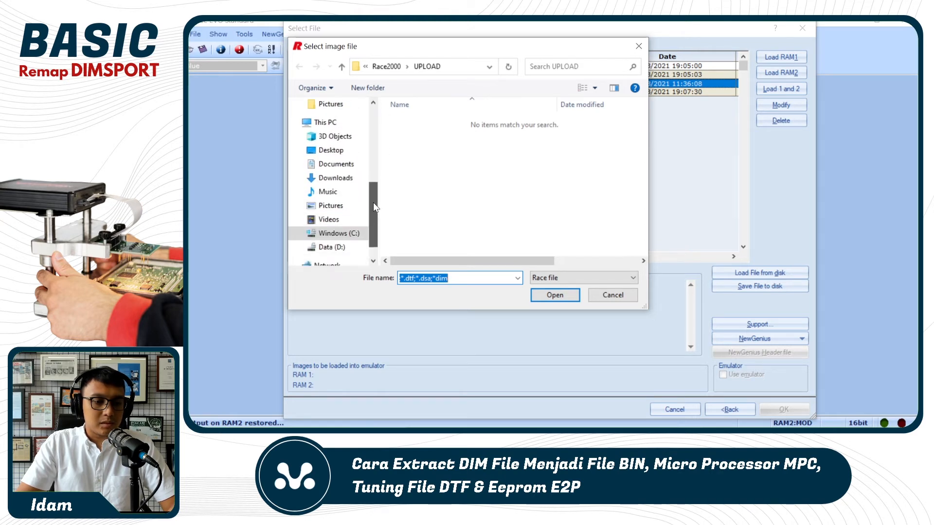
pyautogui.click(340, 152)
pyautogui.doubleClick(453, 134)
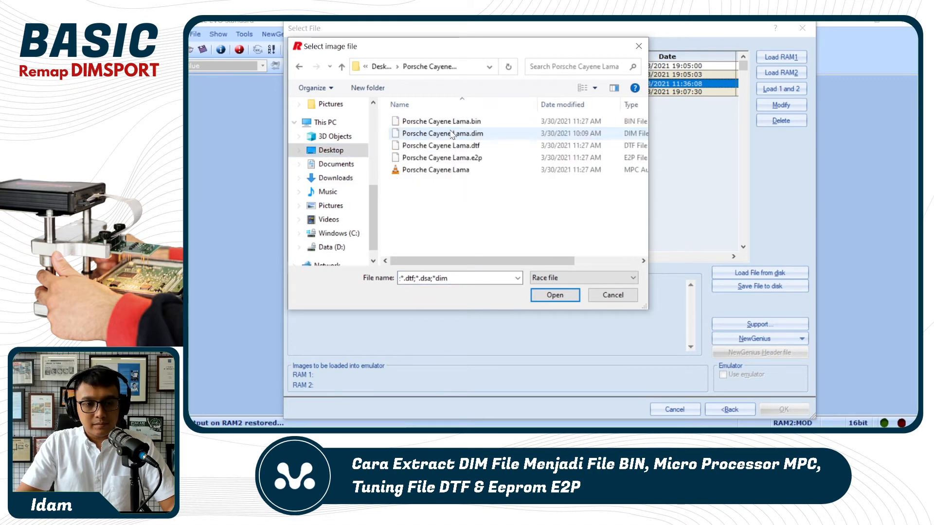
pyautogui.click(455, 136)
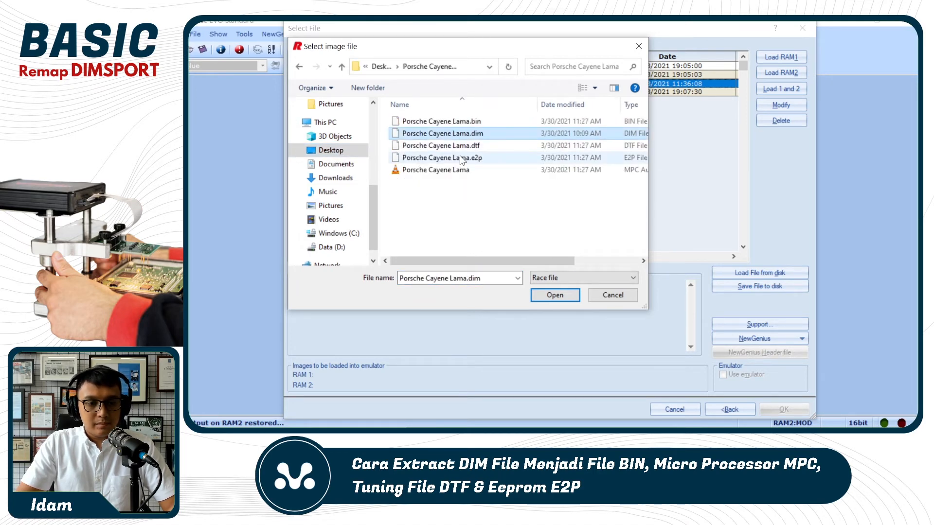
pyautogui.click(463, 124)
pyautogui.doubleClick(463, 125)
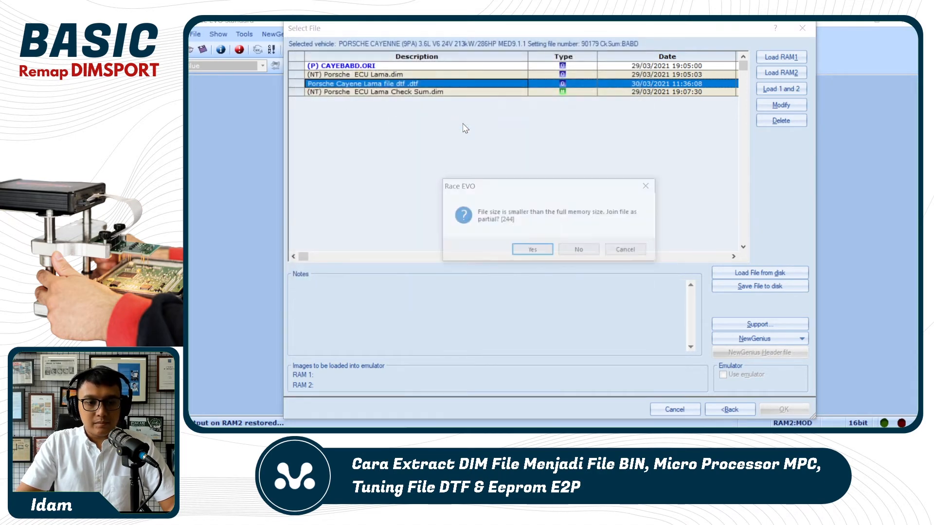
pyautogui.click(581, 251)
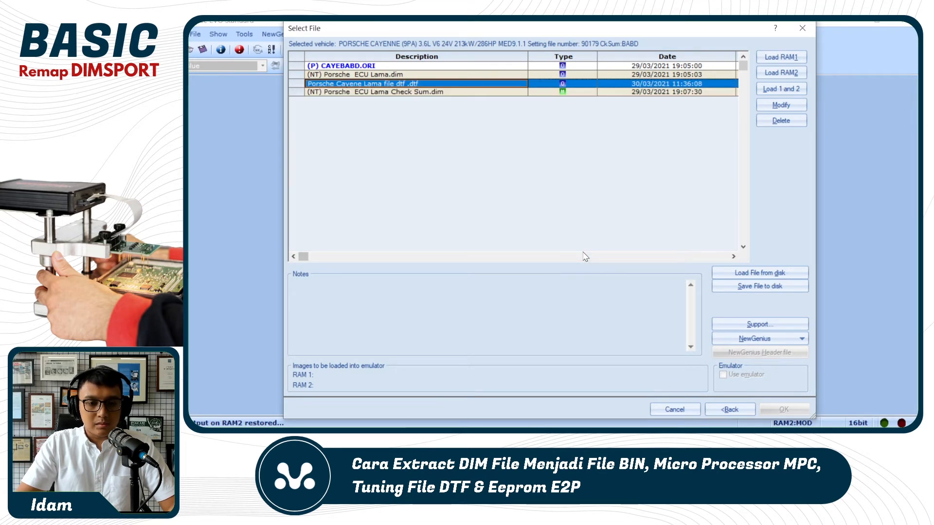
# - Try to load Porsche Cayene Lama.bin from disk again, joining it as a partial Original File
pyautogui.click(773, 271)
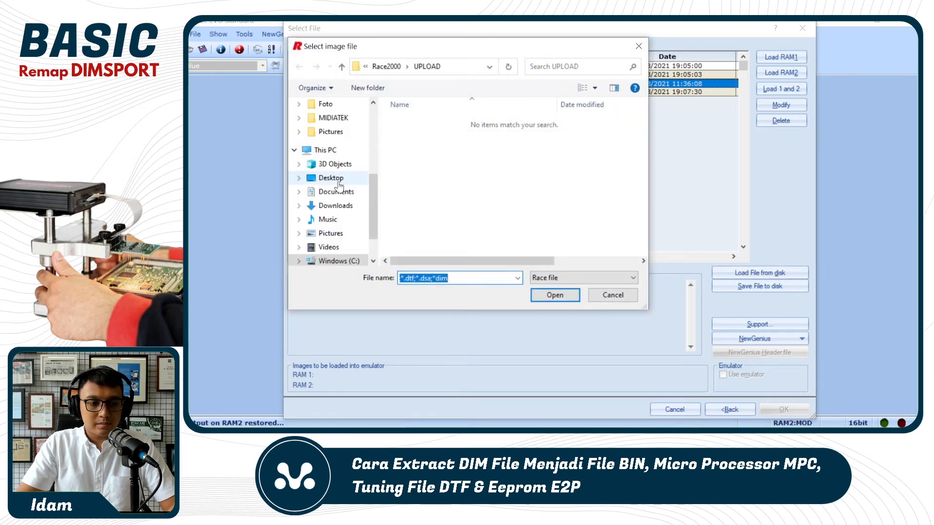
pyautogui.click(339, 184)
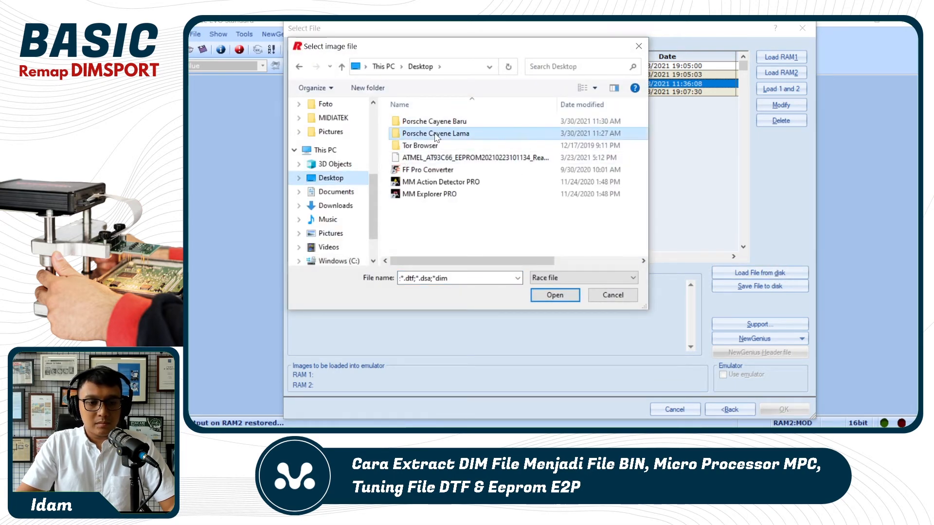
pyautogui.doubleClick(435, 133)
pyautogui.doubleClick(464, 121)
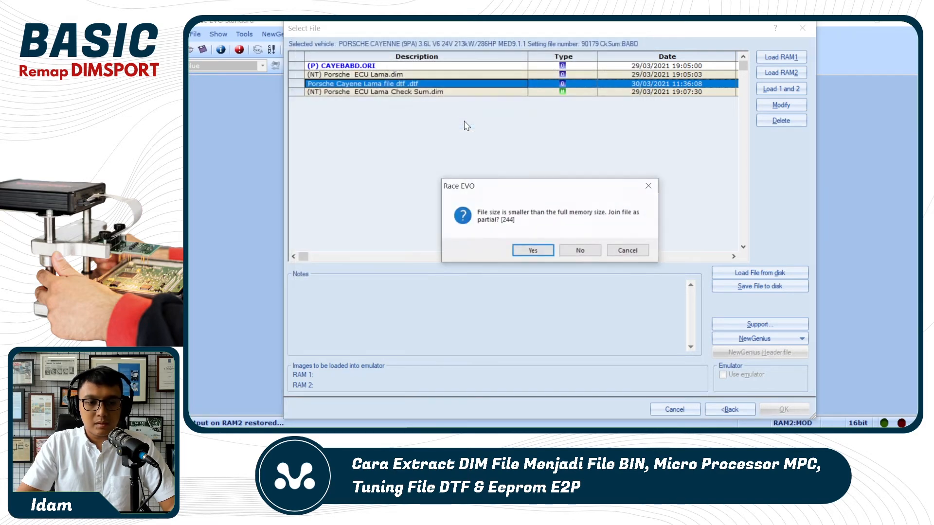
pyautogui.click(542, 244)
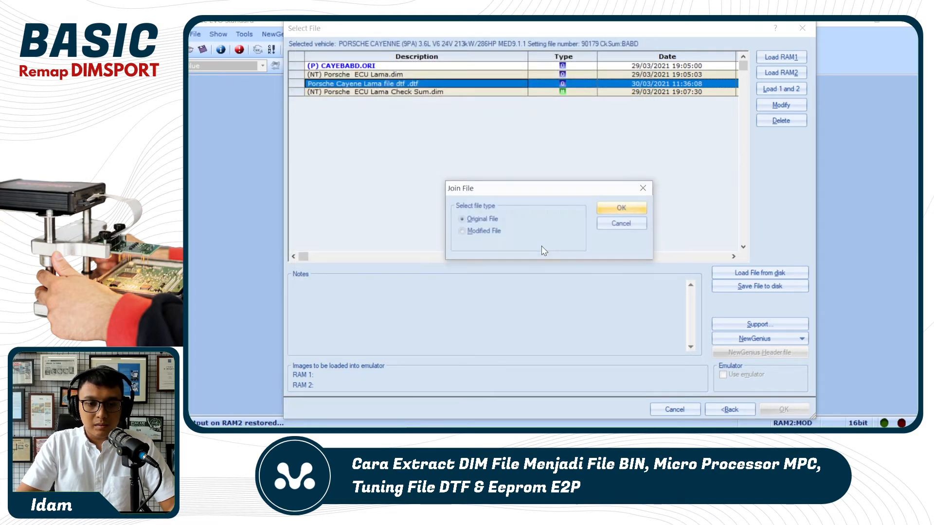
pyautogui.click(627, 208)
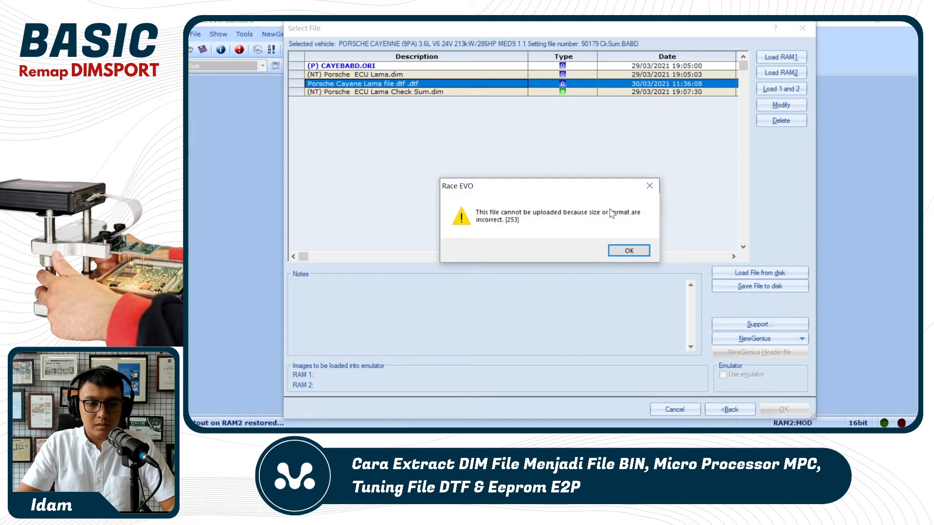
pyautogui.click(625, 251)
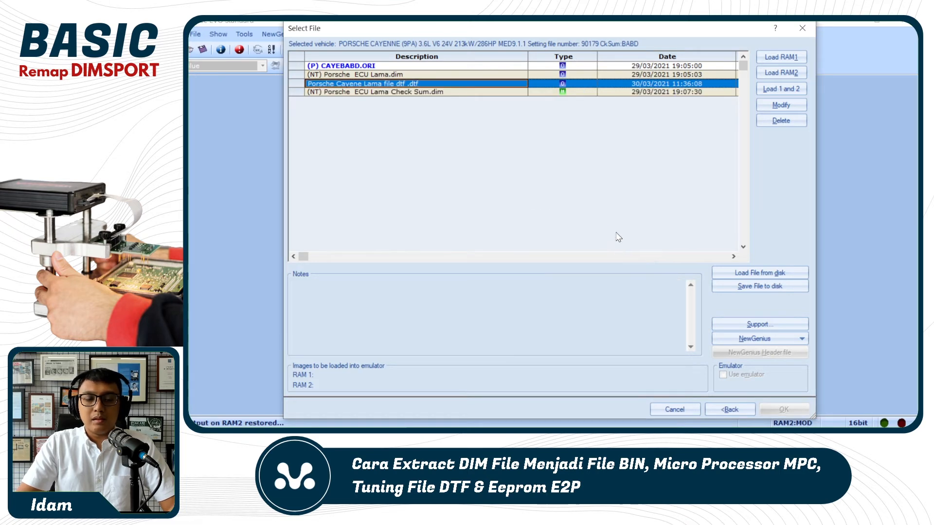
# - Switch to the Porsche Cayene Baru folder in File Explorer and review its extracted dim, dtf and e2p files
pyautogui.moveTo(533, 30); pyautogui.dragTo(600, 79)
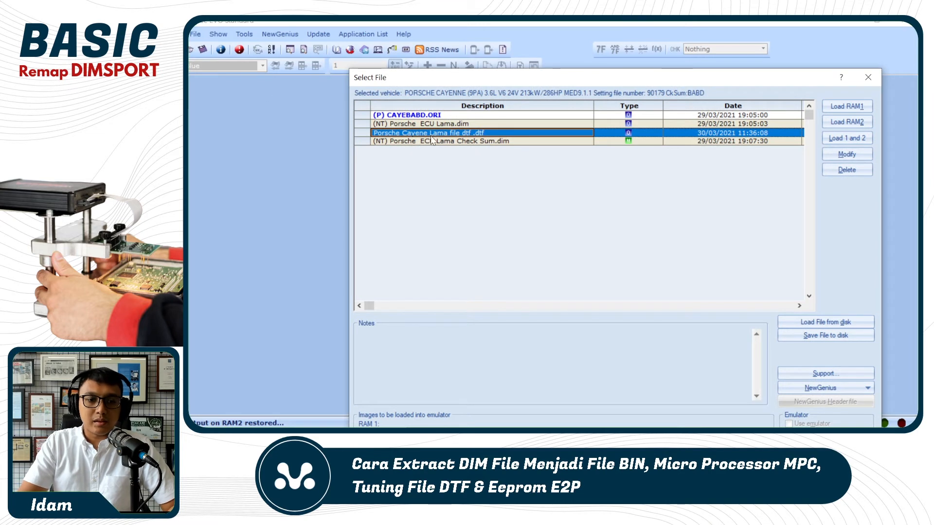
pyautogui.moveTo(673, 80); pyautogui.dragTo(647, 52)
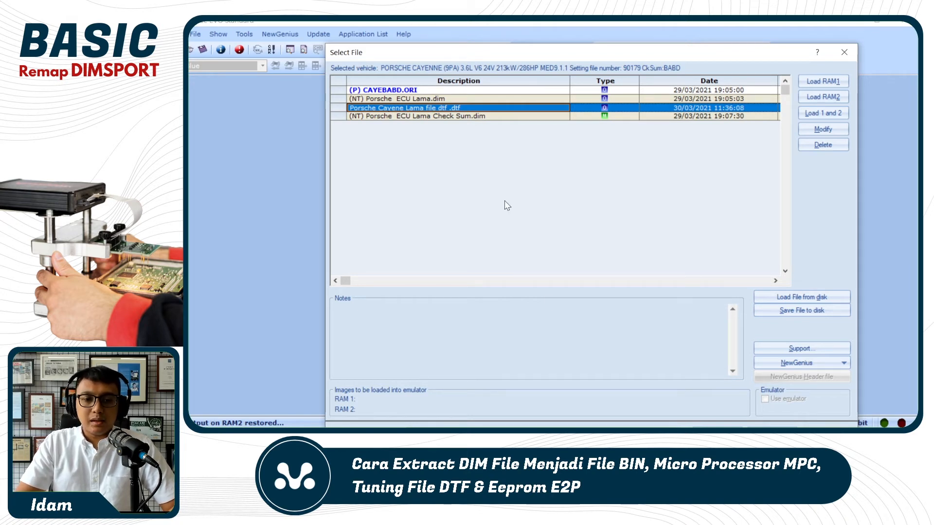
pyautogui.moveTo(530, 426)
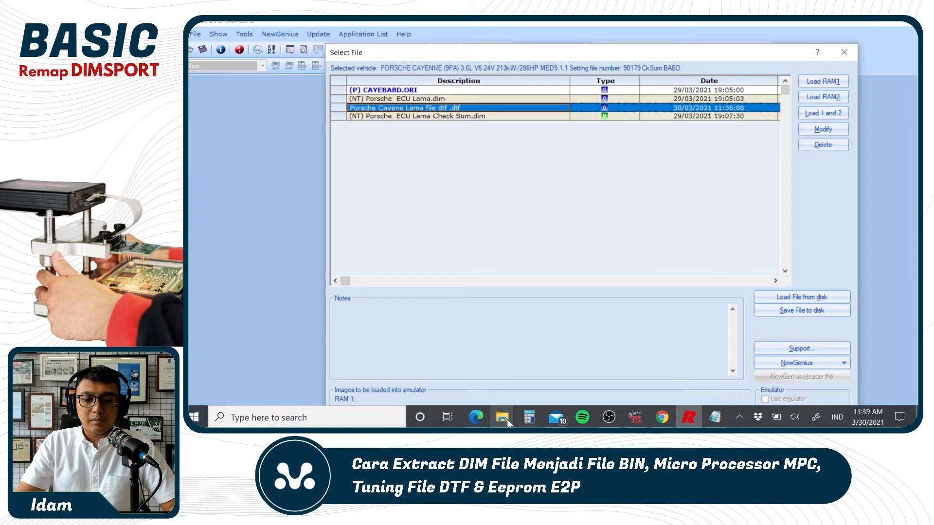
pyautogui.moveTo(522, 382)
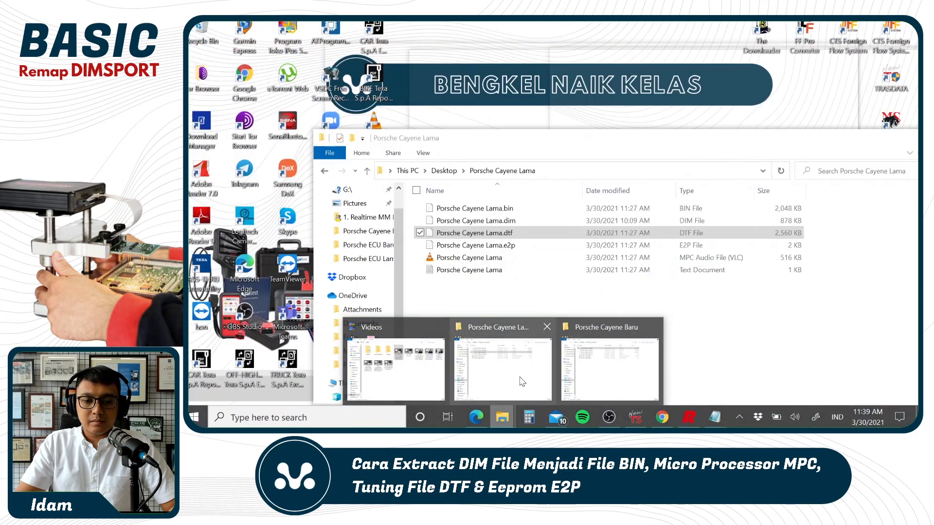
pyautogui.click(609, 370)
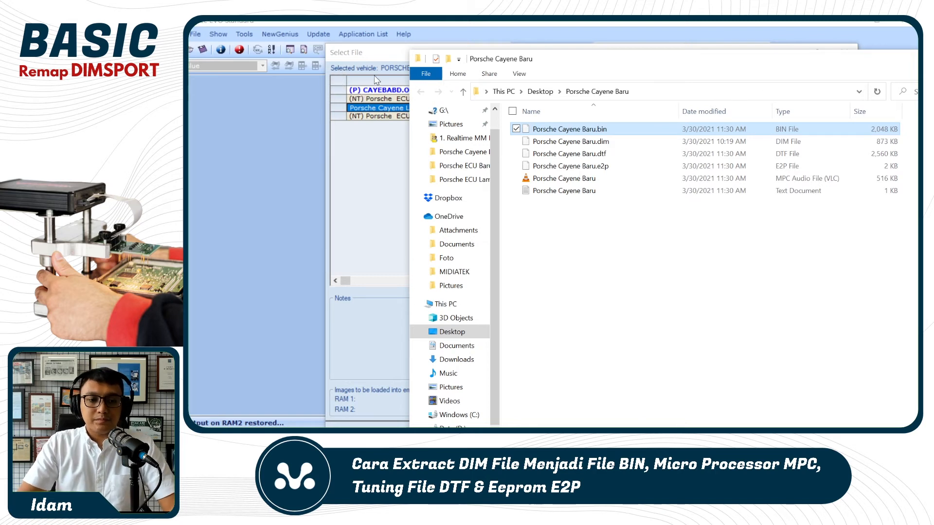
pyautogui.click(617, 141)
pyautogui.click(620, 153)
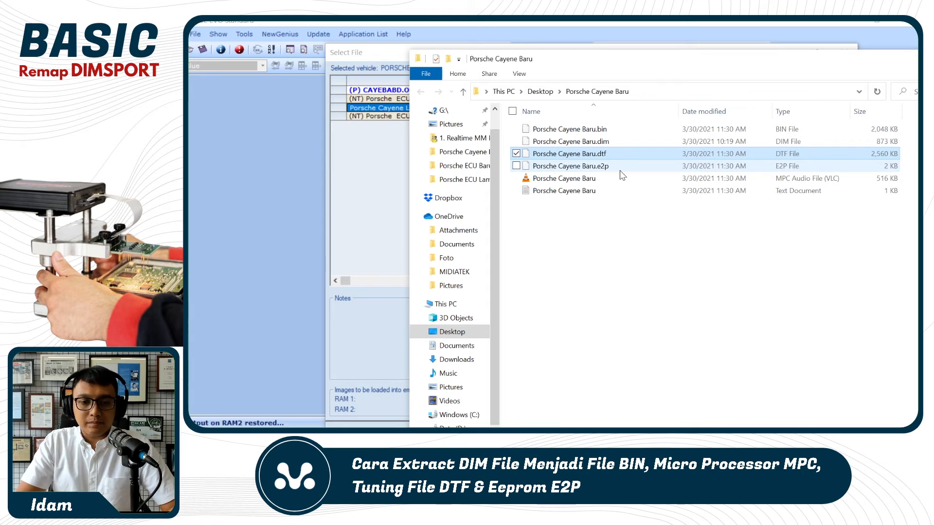
pyautogui.click(620, 168)
# - Find and launch ATProgrammer, dismiss its startup message and move its window aside
pyautogui.press('super+s')
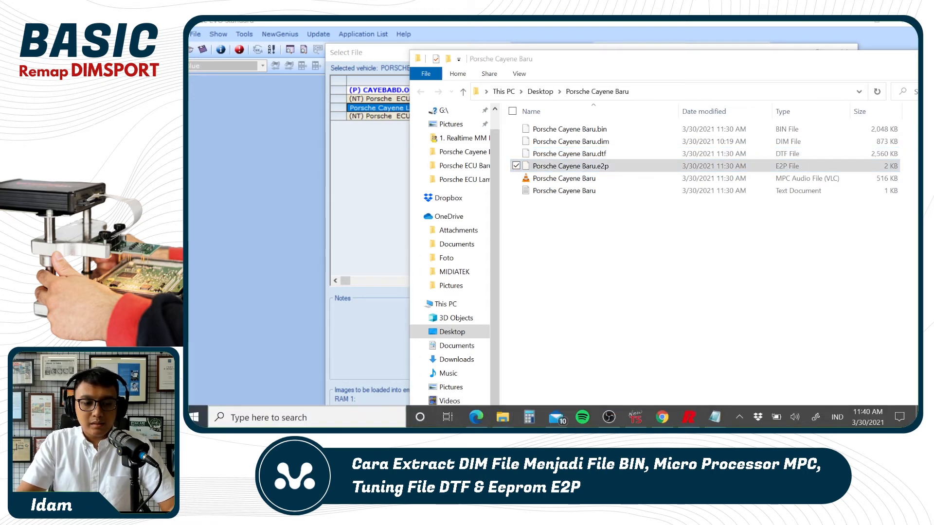
pyautogui.write('at')
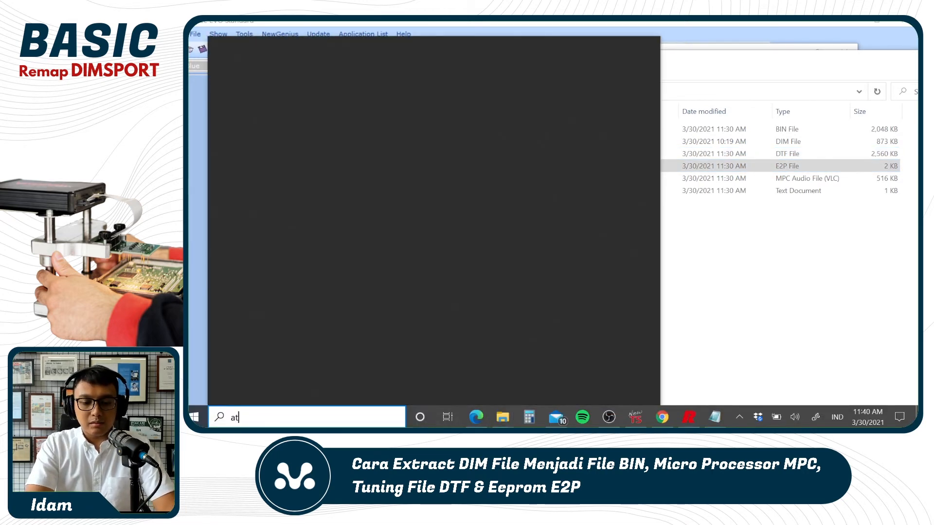
pyautogui.write('p')
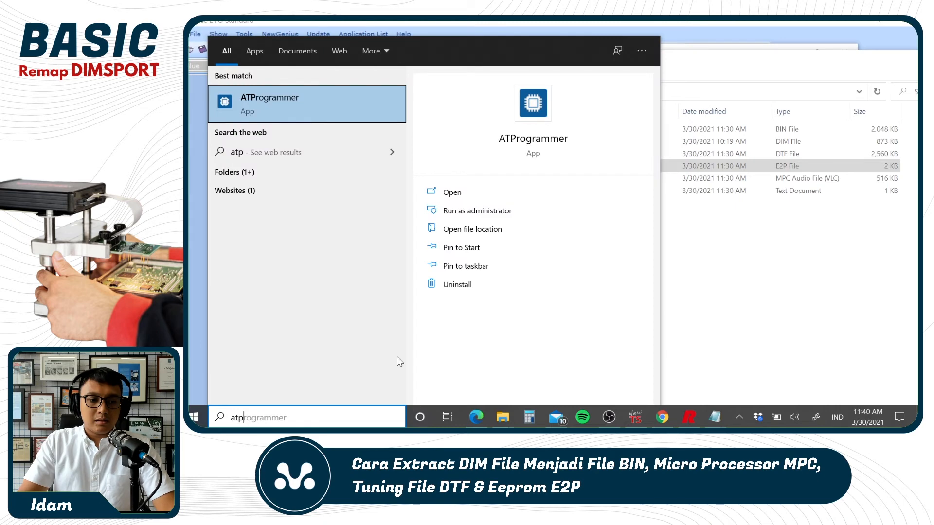
pyautogui.click(308, 98)
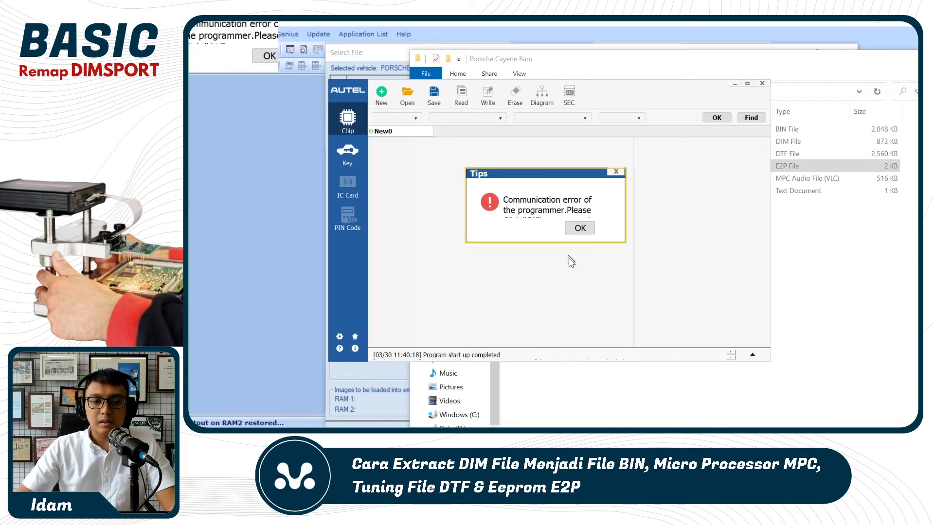
pyautogui.click(582, 232)
pyautogui.moveTo(651, 92); pyautogui.dragTo(740, 234)
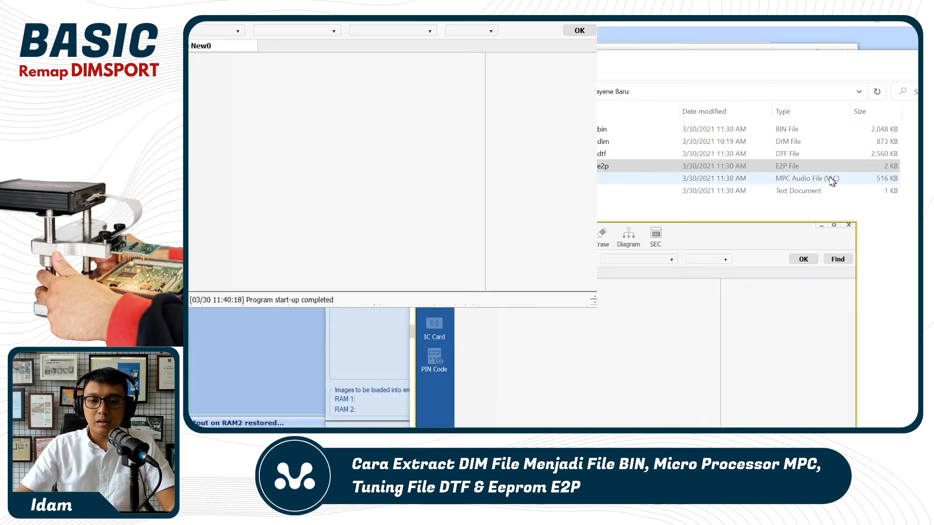
# - Open the e2p file from the desktop's Porsche Cayene Lama folder, with the file filter set to All file(*.*)
pyautogui.click(777, 170)
pyautogui.click(234, 28)
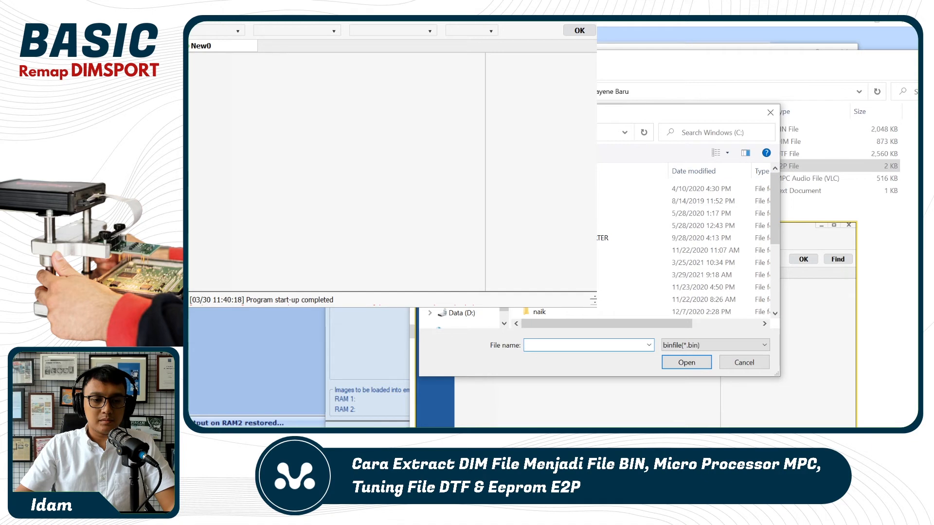
pyautogui.click(460, 227)
pyautogui.doubleClick(560, 201)
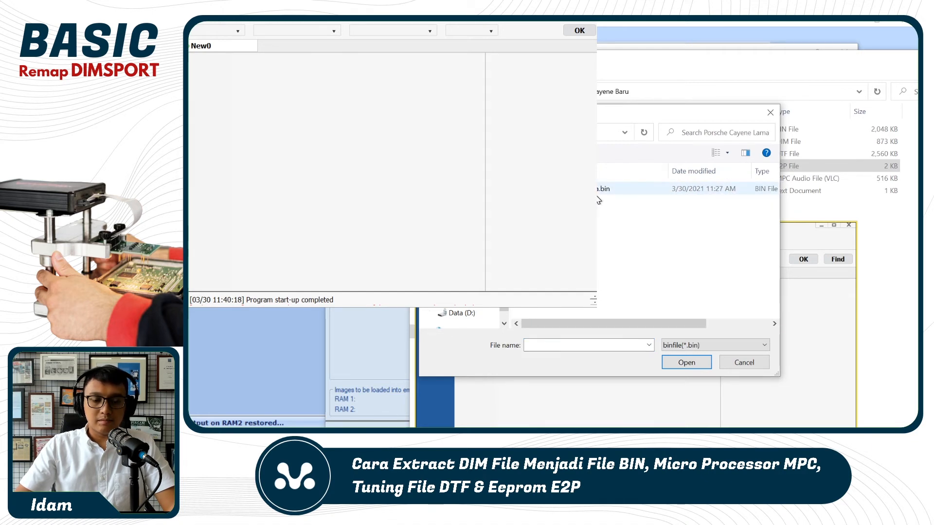
pyautogui.click(716, 347)
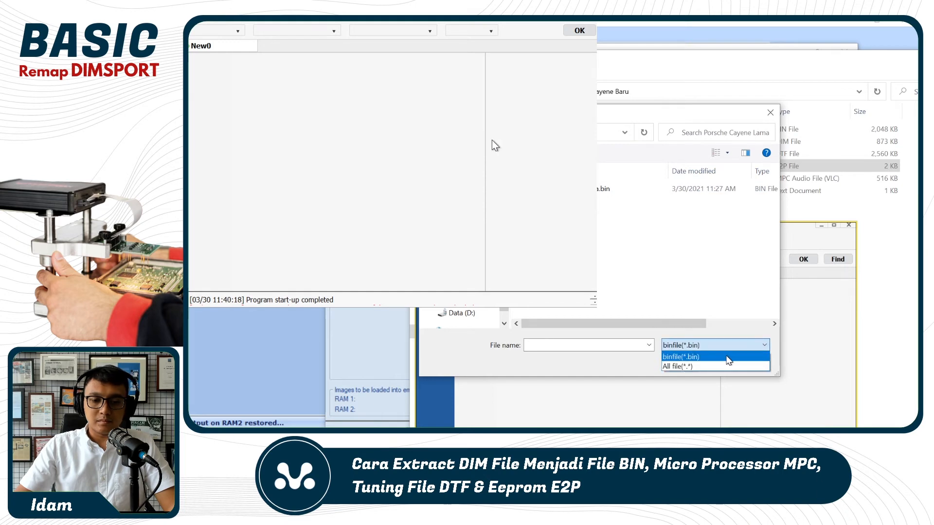
pyautogui.click(726, 368)
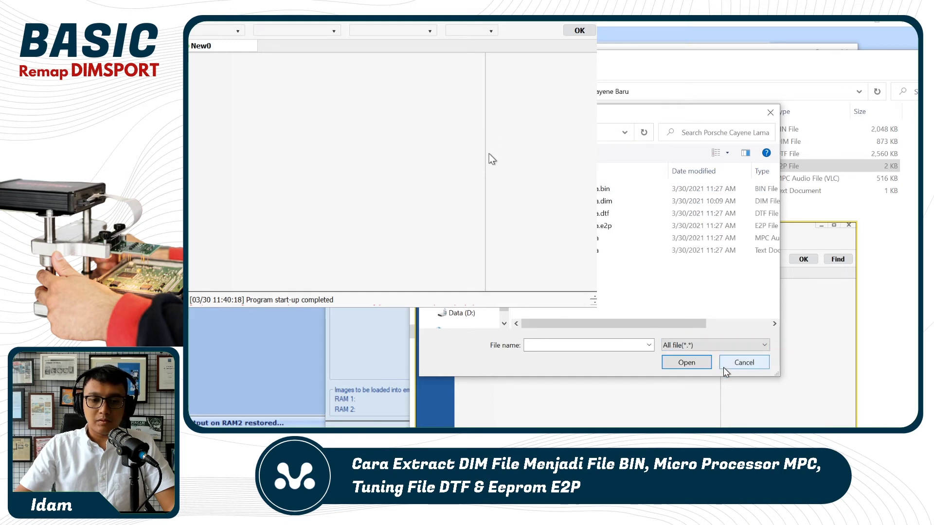
pyautogui.doubleClick(606, 225)
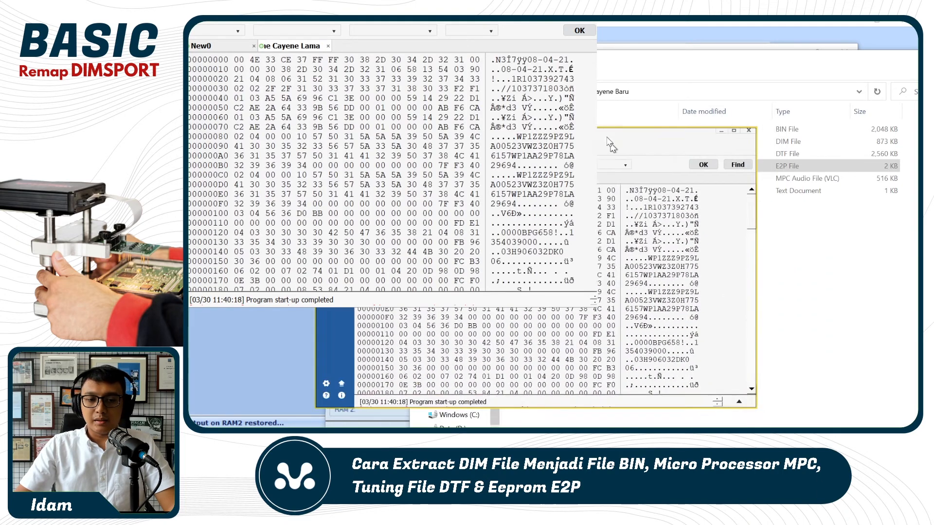
# - Maximize the programmer window and examine the hex and text contents of the opened EEPROM file
pyautogui.moveTo(607, 138); pyautogui.dragTo(589, 104)
pyautogui.click(717, 96)
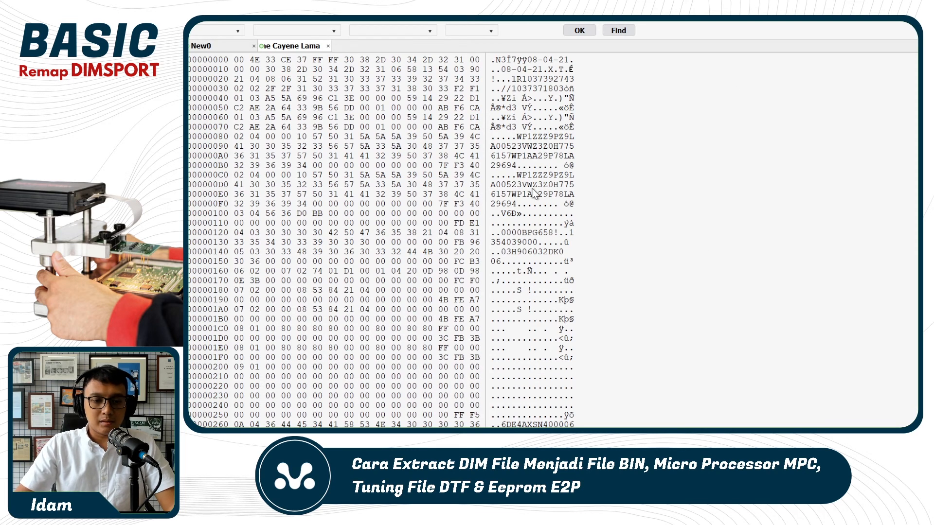
pyautogui.scroll(-11, 533, 193)
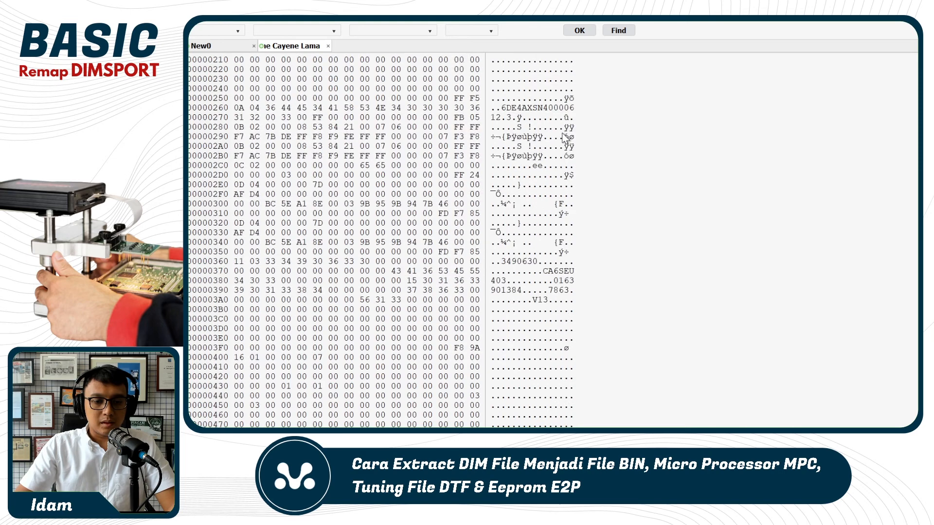
pyautogui.scroll(-2, 566, 138)
pyautogui.scroll(-5, 568, 182)
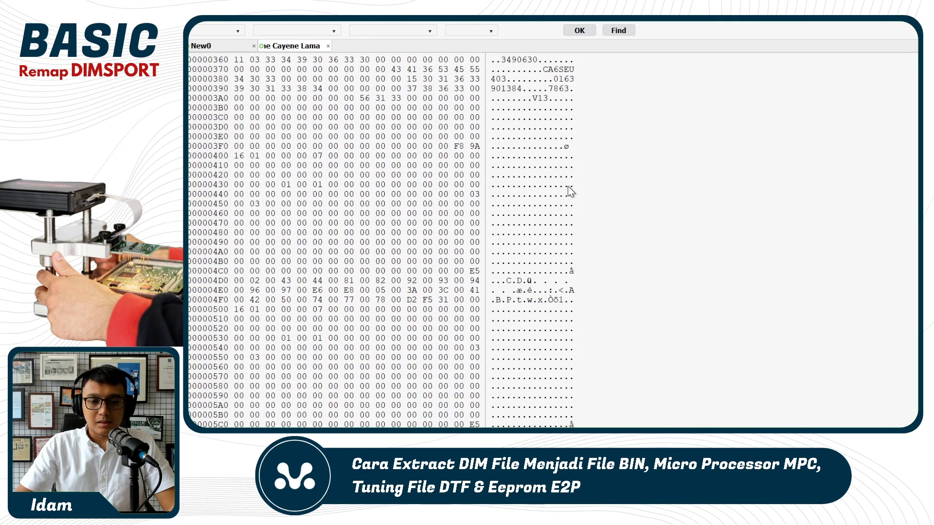
# - Look through the EEPROM file's decoded text down to about address 7F0 and back for vehicle and ECU identification strings
pyautogui.scroll(-12, 567, 189)
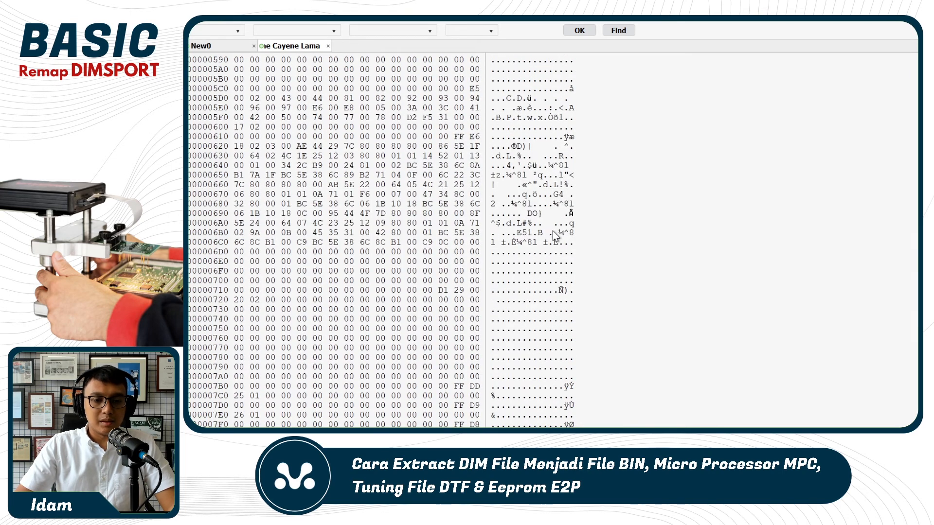
pyautogui.scroll(20, 579, 260)
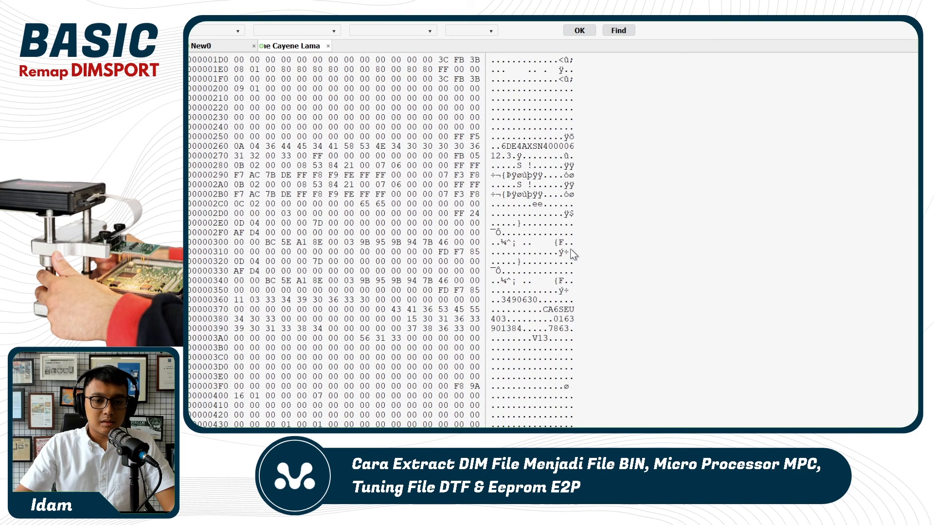
pyautogui.scroll(10, 572, 251)
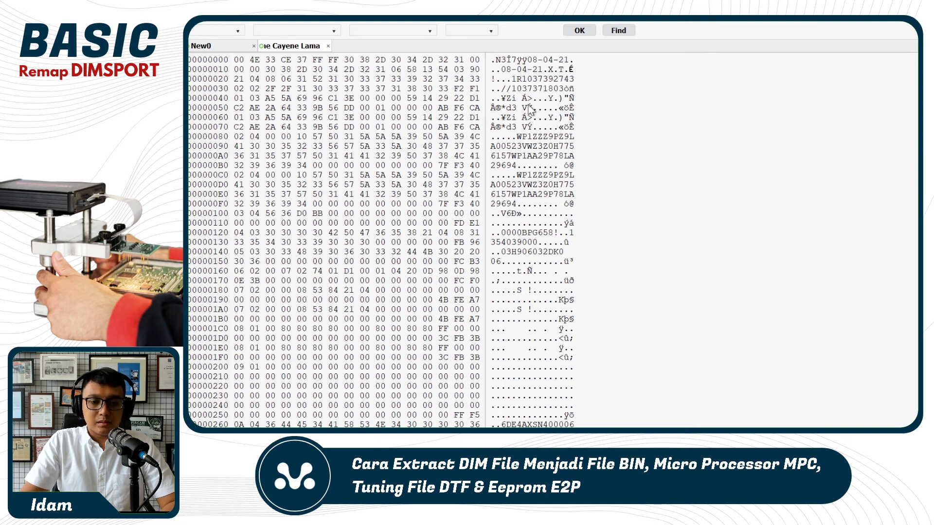
pyautogui.scroll(-9, 529, 107)
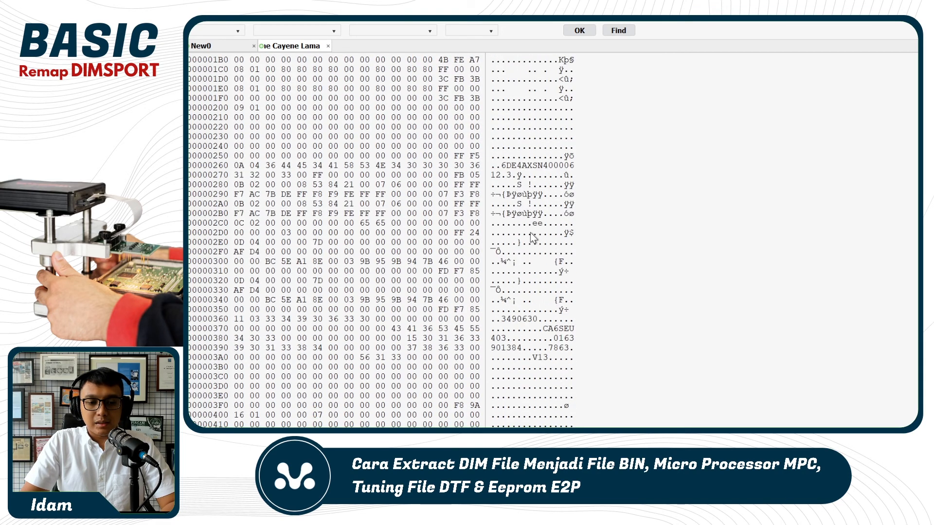
pyautogui.scroll(-3, 542, 183)
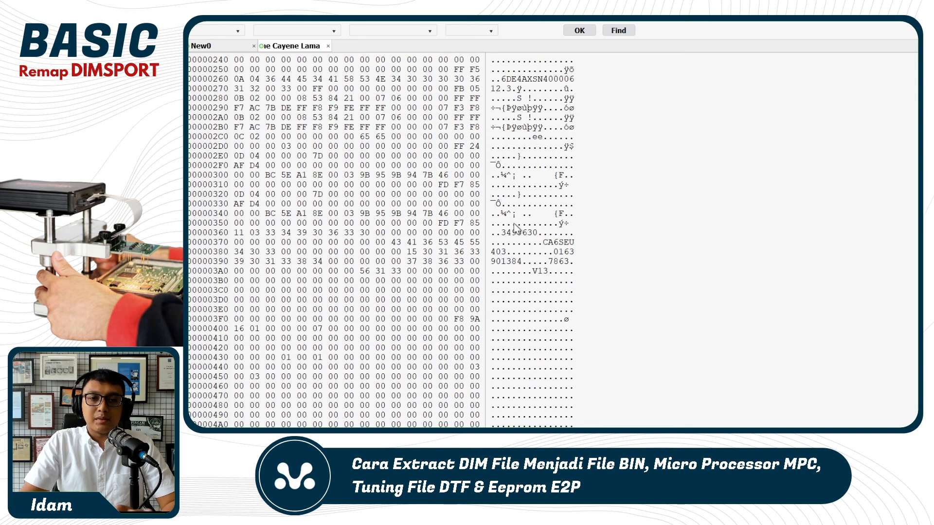
pyautogui.scroll(12, 535, 214)
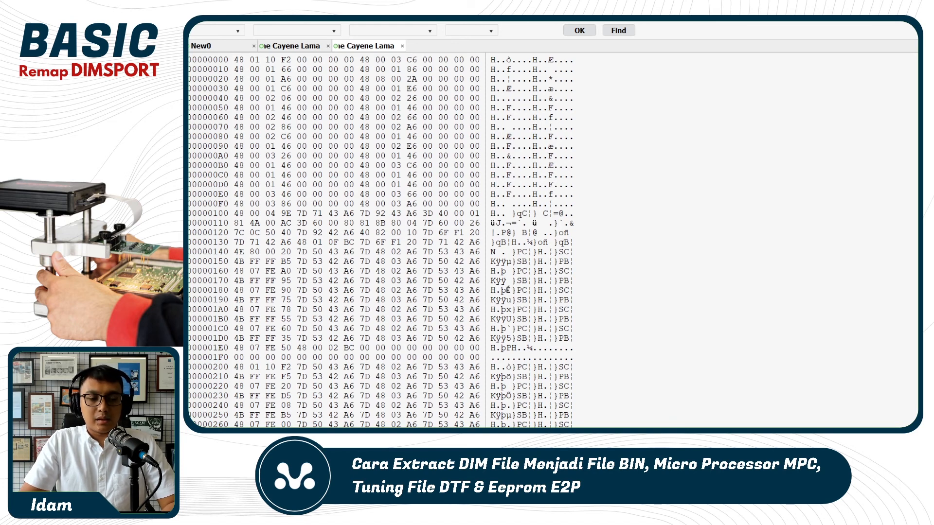
# - Examine the beginning of the second opened Porsche Cayene Lama file, comparing its hex code with the decoded text
pyautogui.scroll(-12, 536, 153)
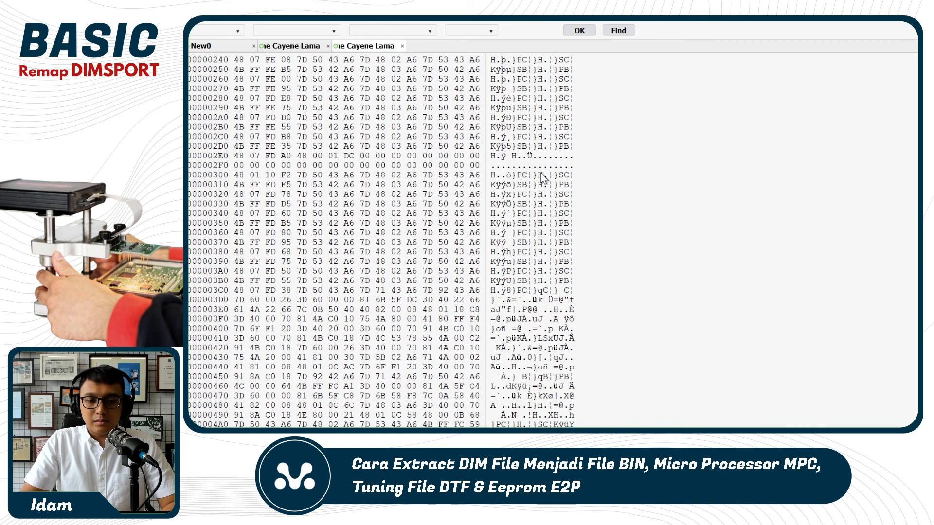
pyautogui.scroll(-5, 543, 178)
pyautogui.scroll(-17, 541, 195)
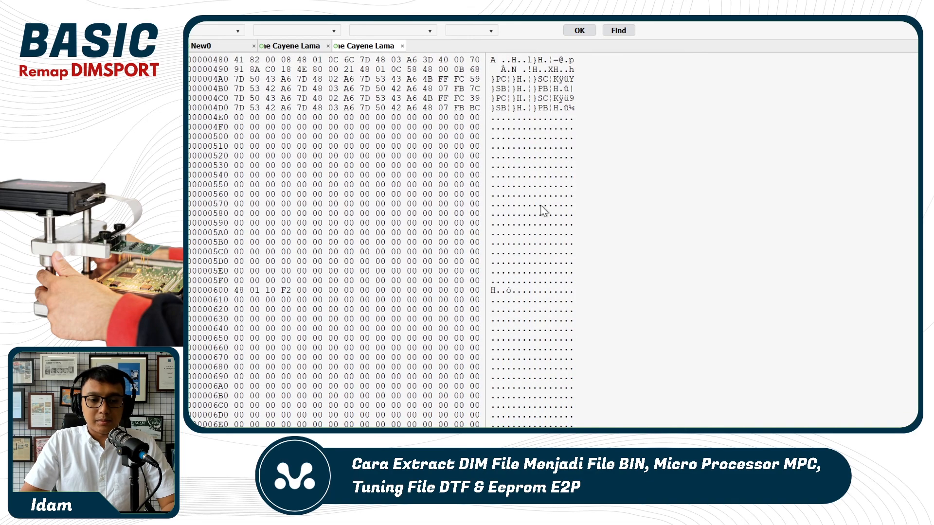
pyautogui.scroll(20, 538, 214)
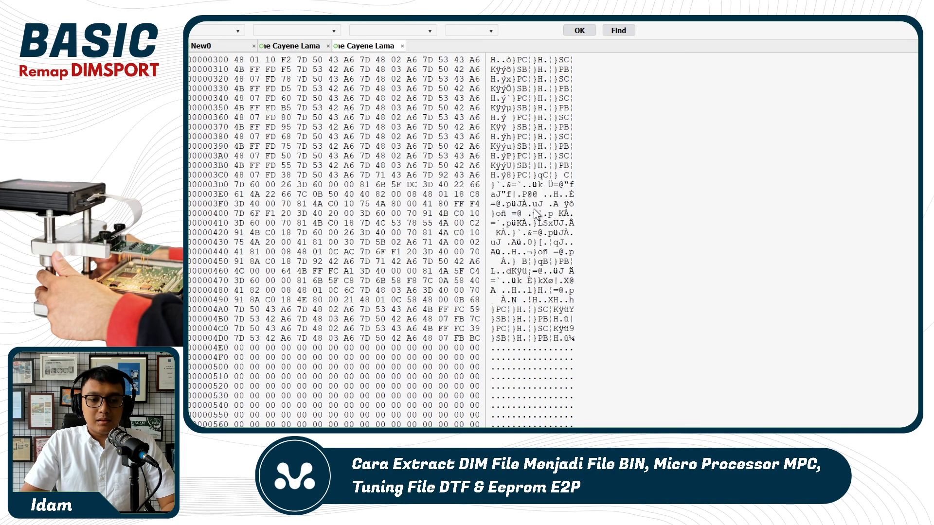
pyautogui.scroll(-1, 506, 183)
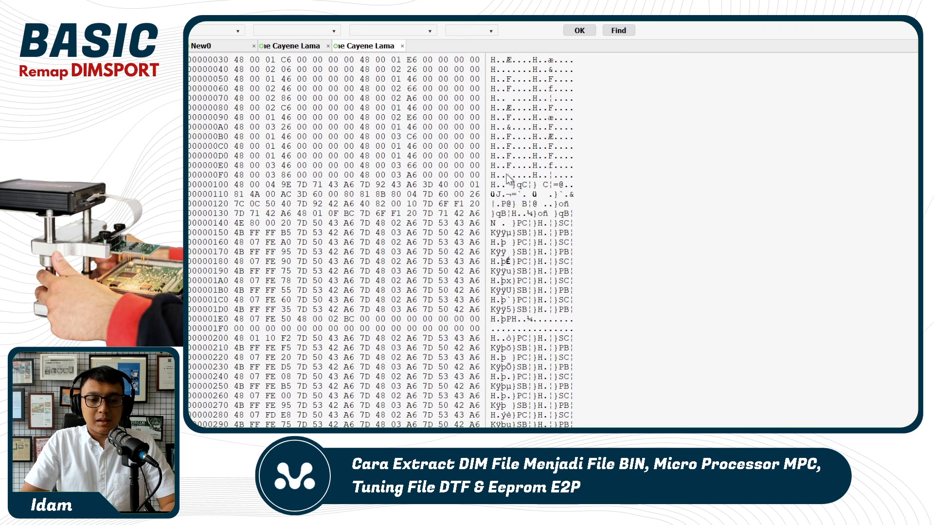